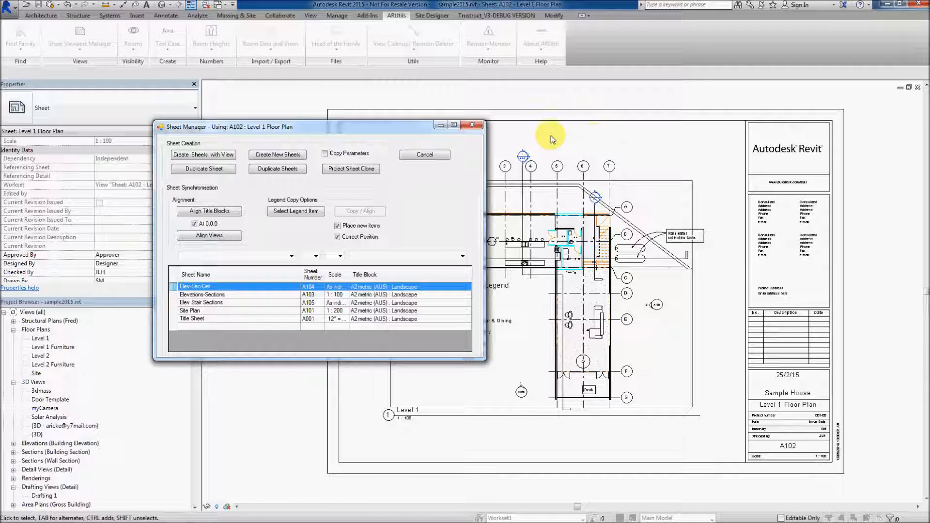
click(470, 124)
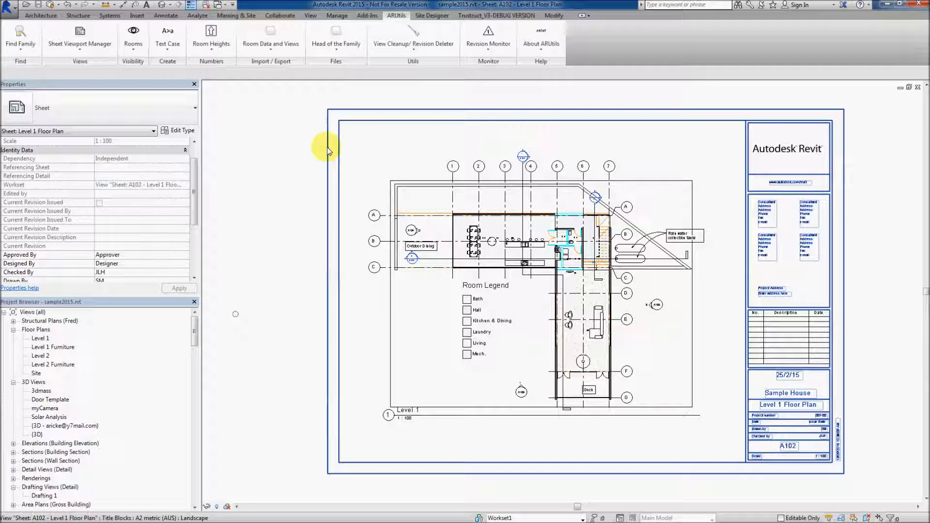
click(435, 187)
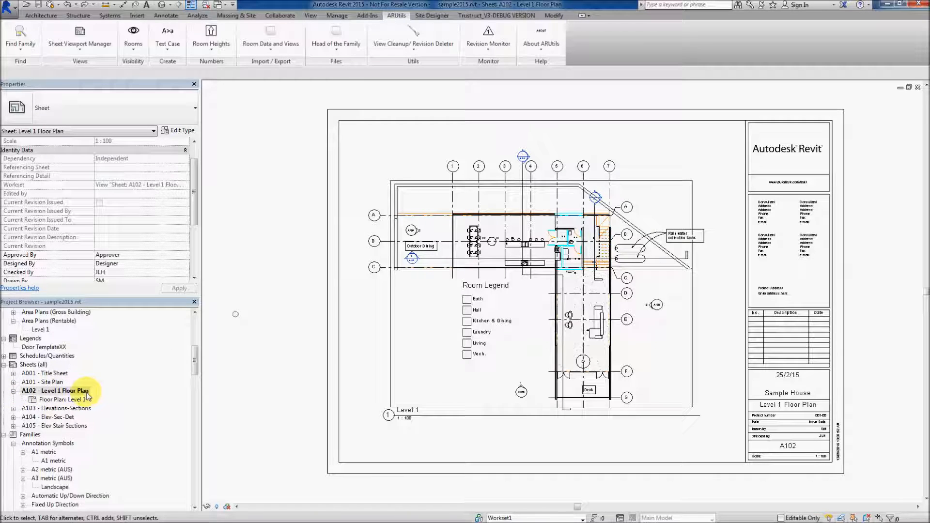
- Create sheets from A102 with the Level 1 Furniture, Level 2 and Level 2 Furniture views, without copying parameters
click(86, 33)
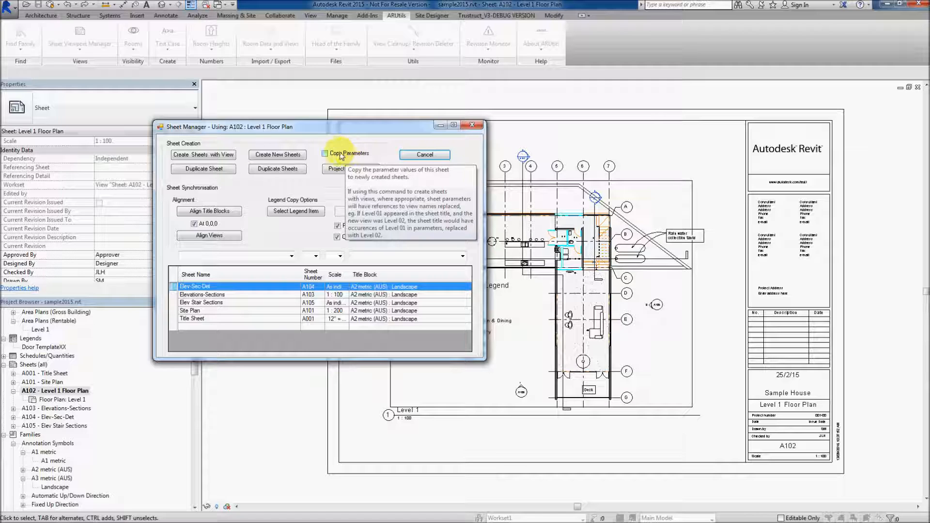
click(212, 155)
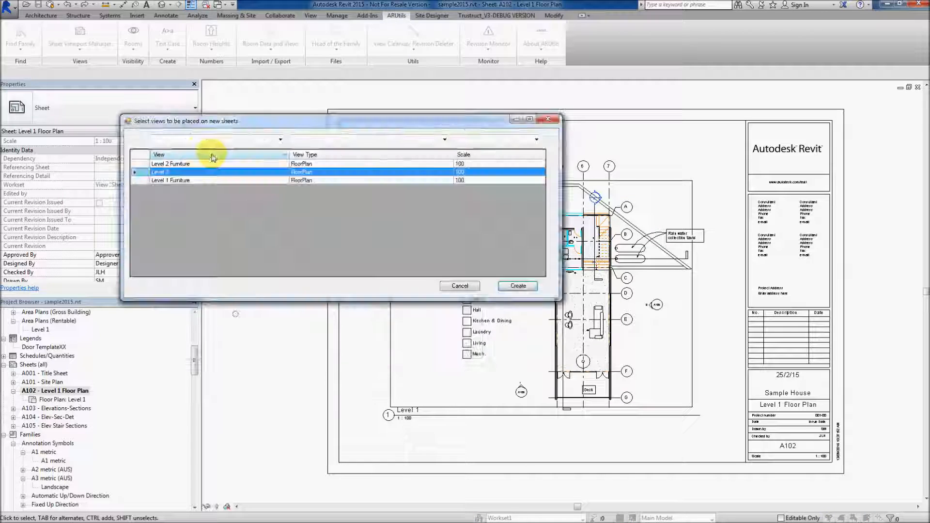
click(187, 180)
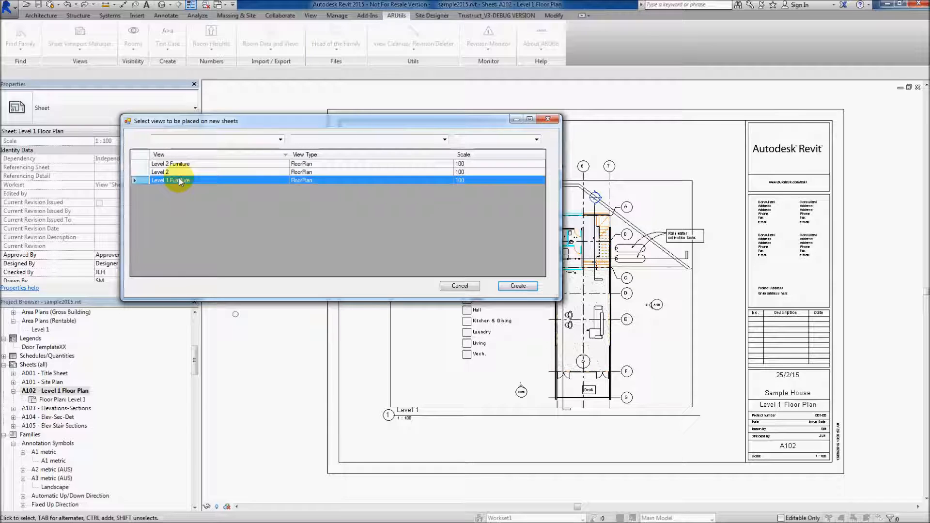
shift+click(176, 164)
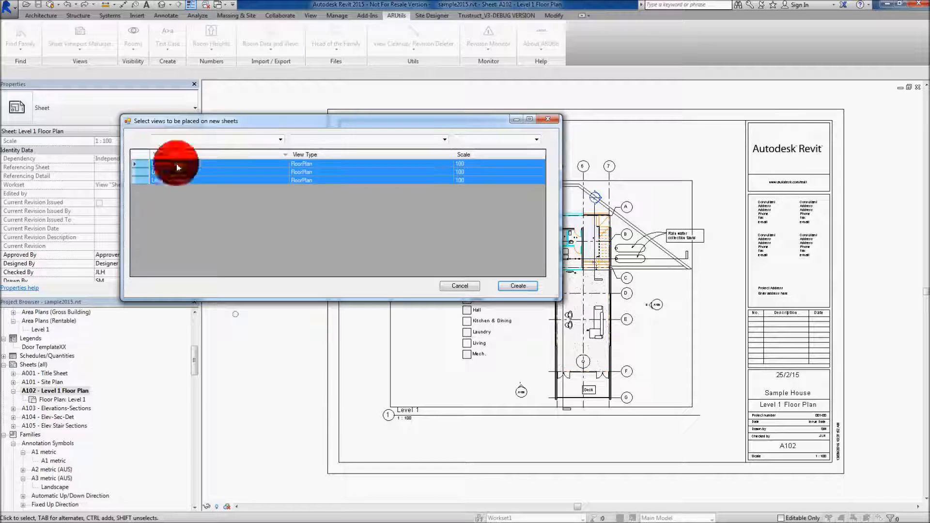
click(518, 286)
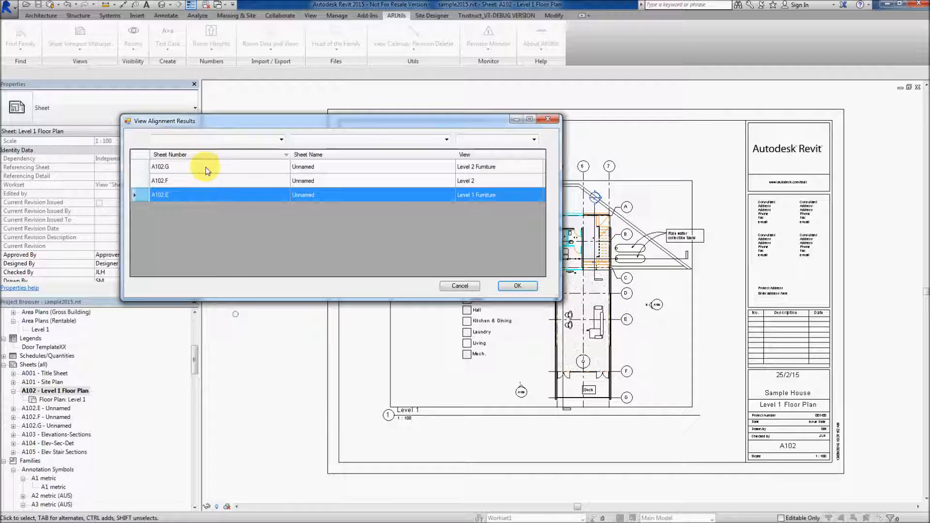
click(514, 287)
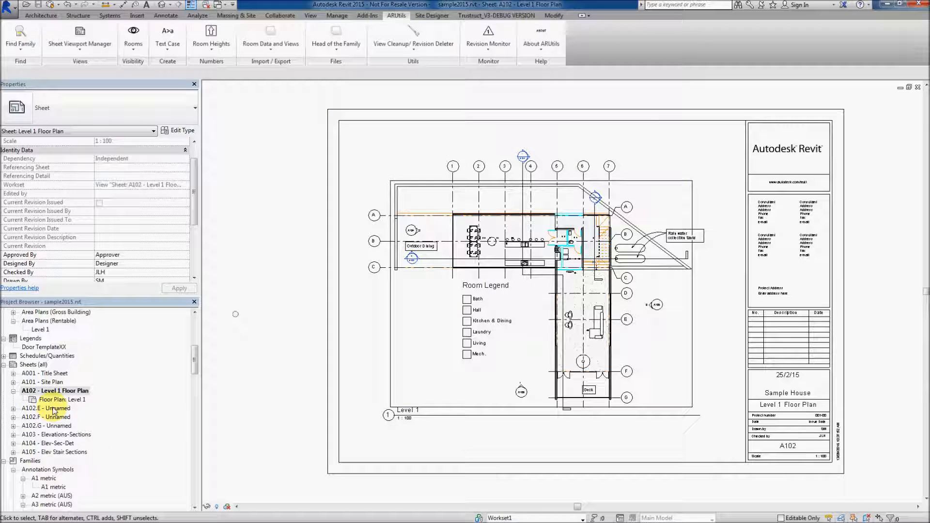
- Expand the three unnamed A102 sheets to check their placed views, and undo the sheet creation
click(13, 409)
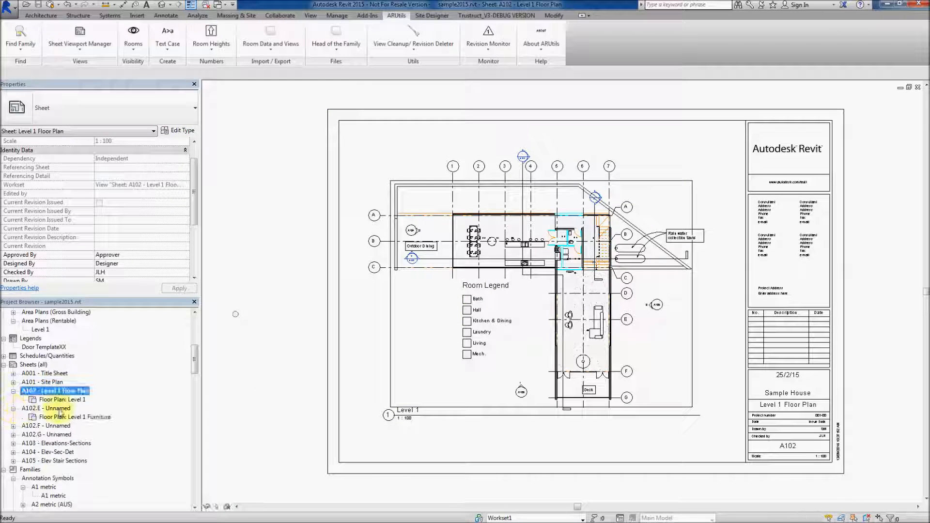
click(14, 426)
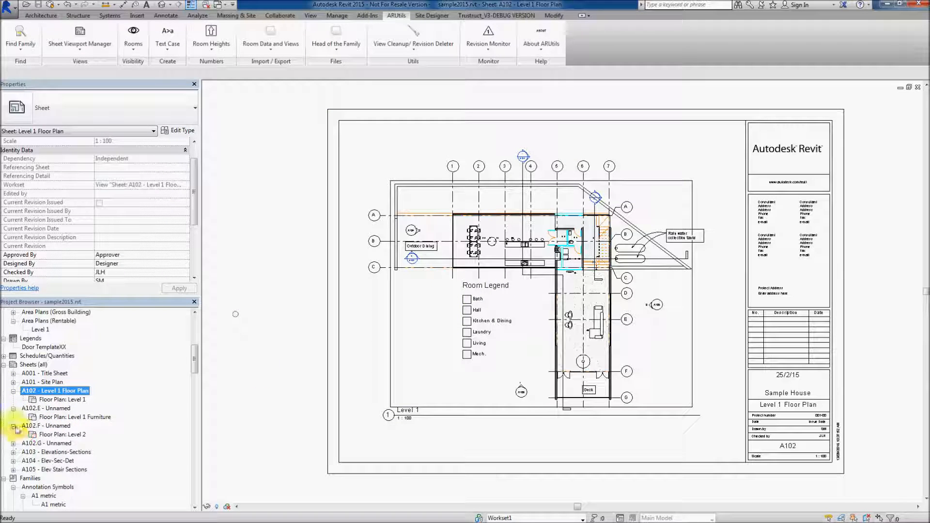
click(14, 444)
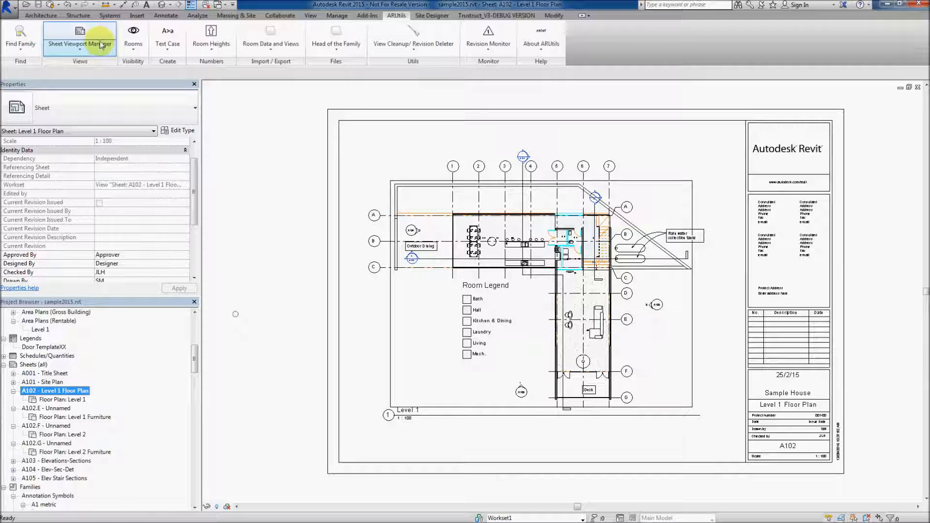
click(67, 7)
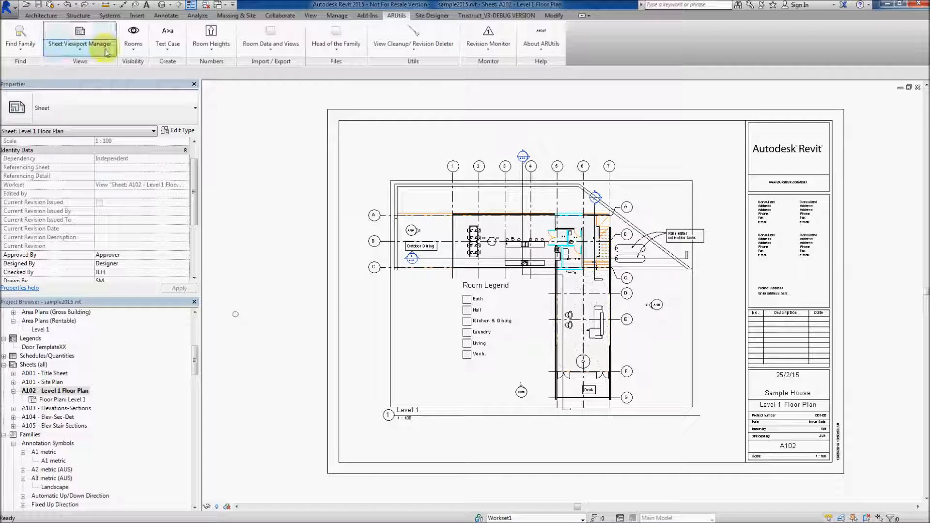
- Create sheets from A102 with Copy Parameters enabled for the Level 1 Furniture, Level 2 and Level 2 Furniture views
click(79, 33)
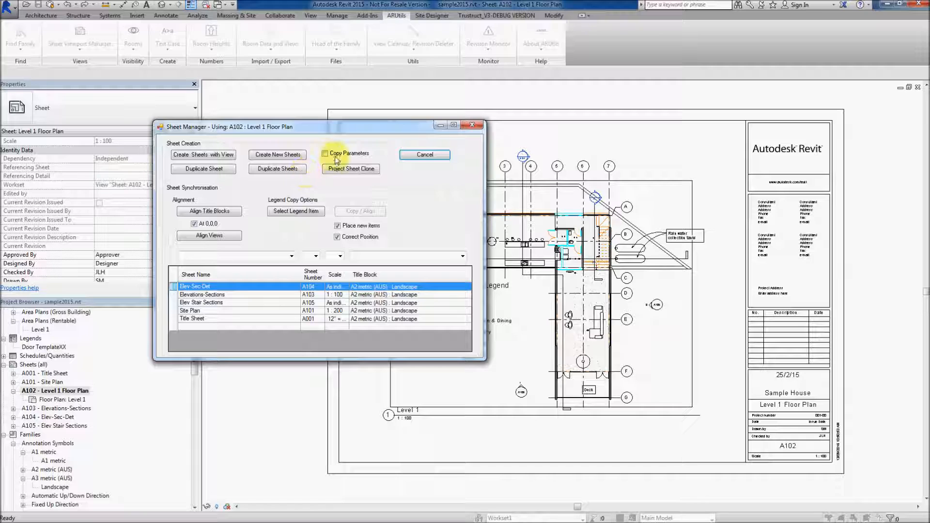
click(324, 153)
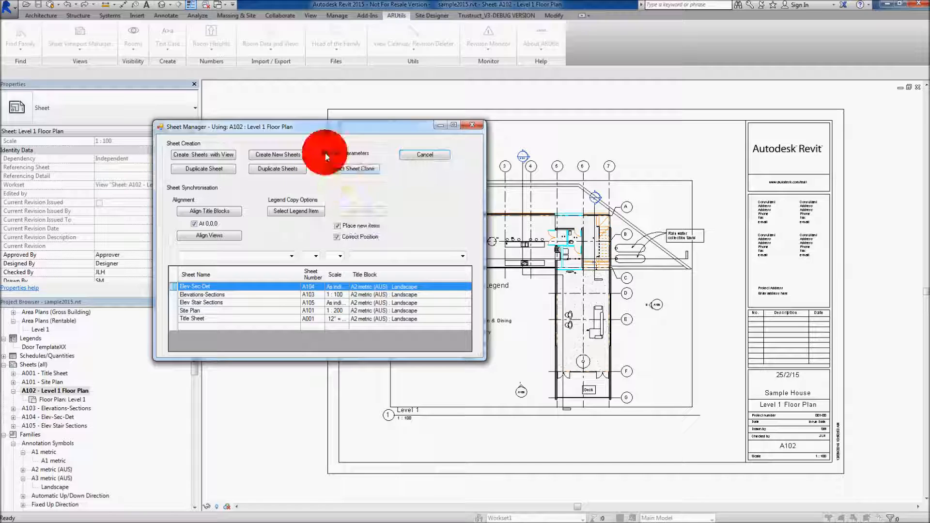
click(201, 155)
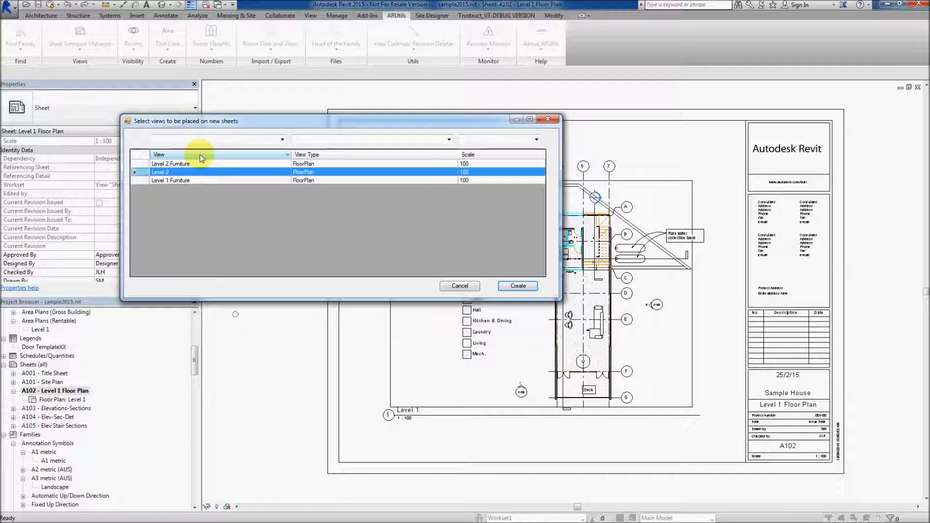
click(182, 180)
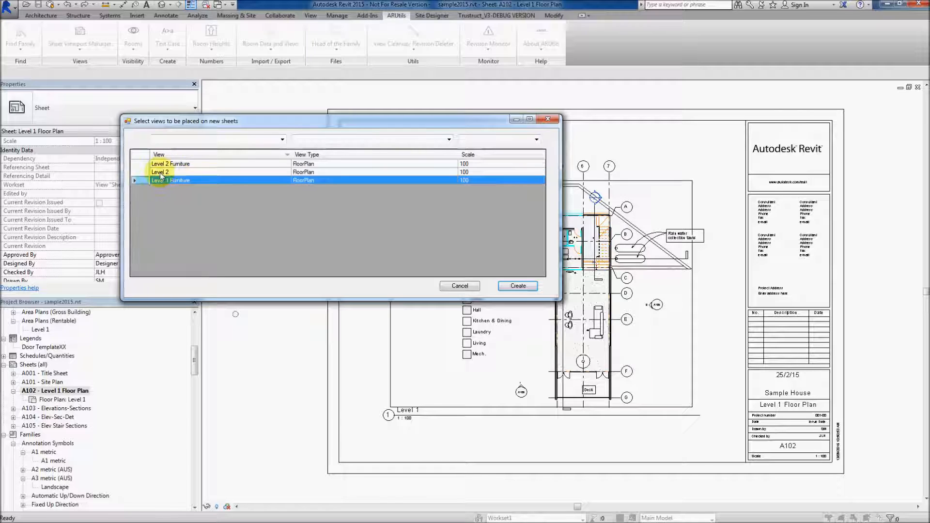
shift+click(164, 165)
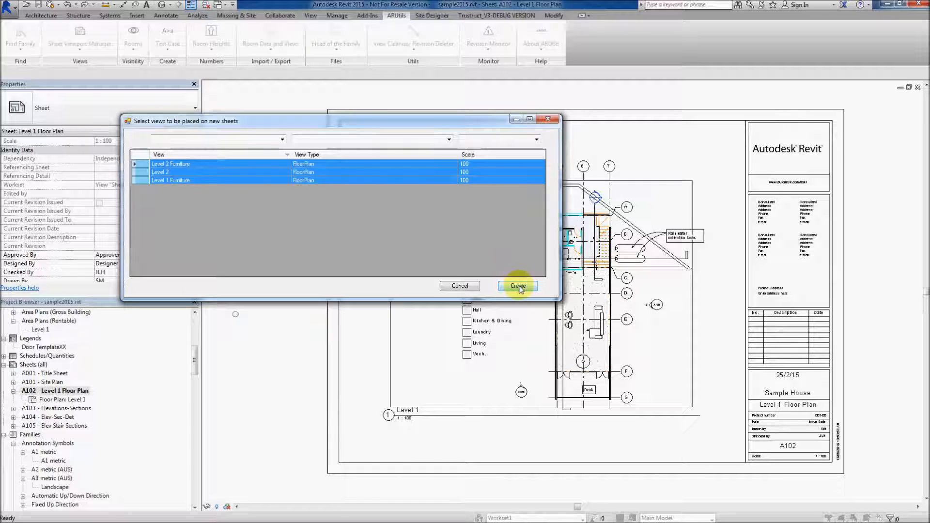
click(518, 286)
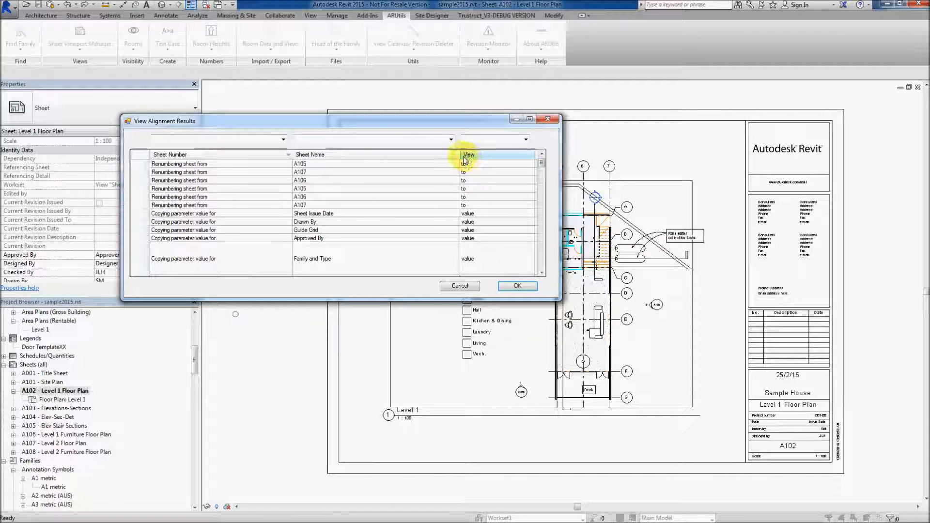
- Narrow the Sheet Name and View columns to review the operations in the alignment results, and close the results
drag(460, 156, 392, 157)
drag(532, 154, 461, 155)
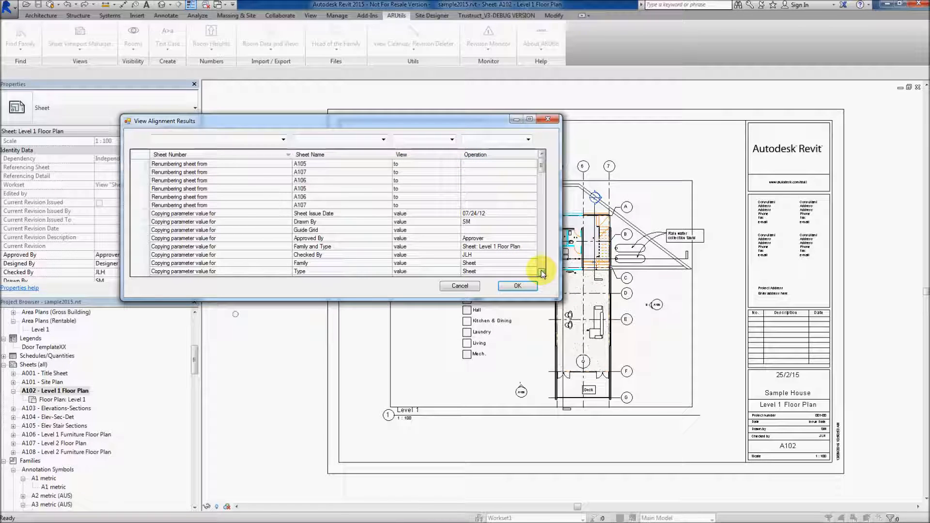
click(517, 286)
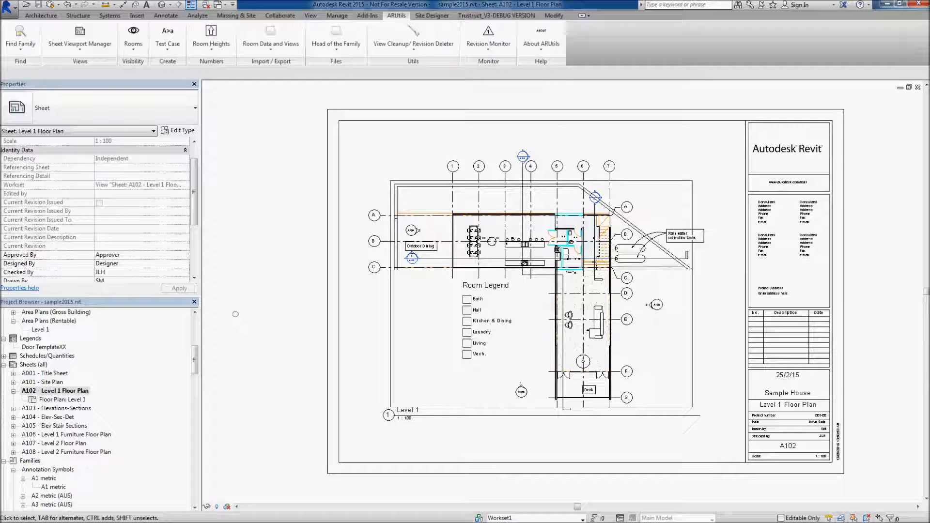
- Tile the open windows of sheets A102, A106, A107 and A108
key(w)
key(t)
click(245, 171)
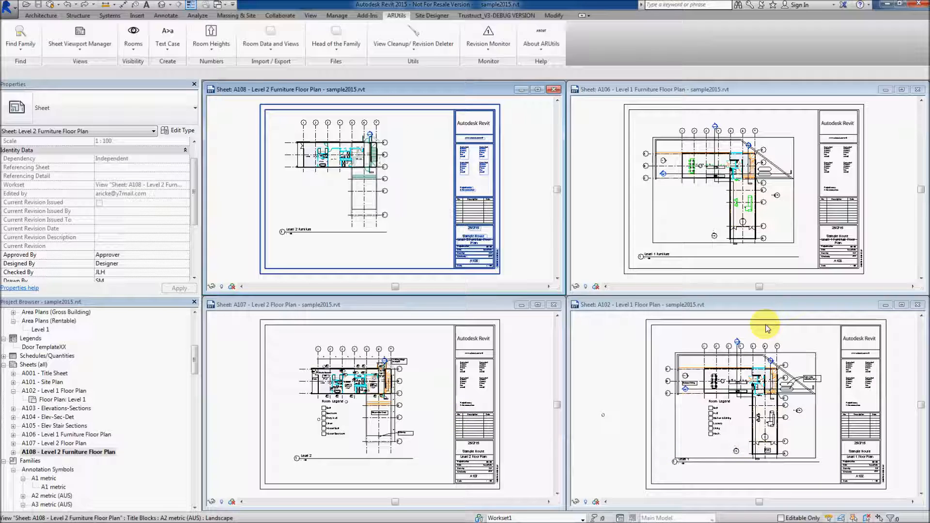
- Move the Level 1 Furniture viewport on sheet A106 up and to the left, toward the sheet's upper-left corner
click(688, 204)
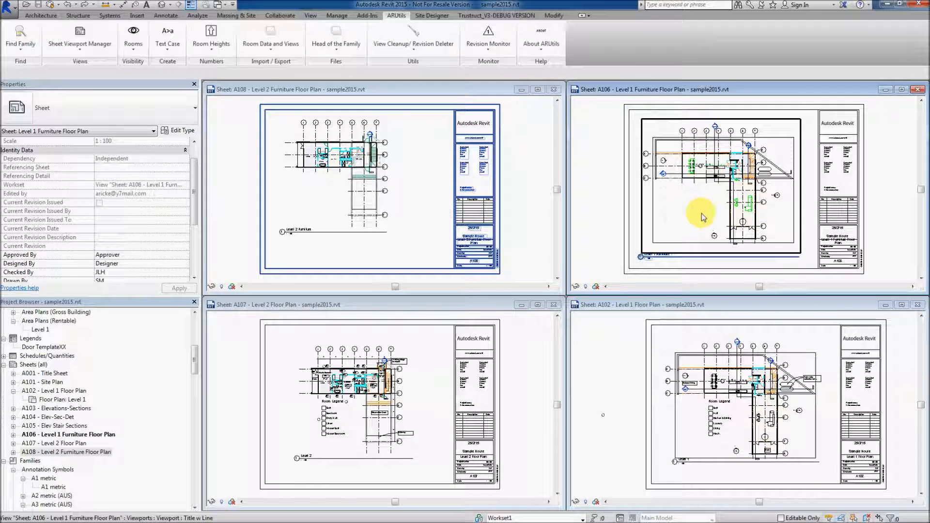
click(732, 213)
drag(724, 202, 706, 188)
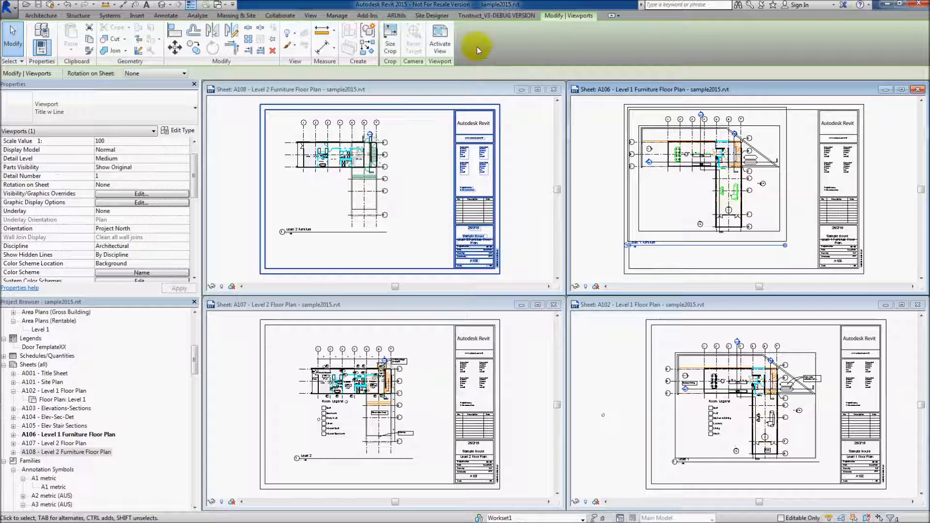
- Open the Sheet Viewport Manager for sheet A106 and filter its sheet names by "plan"
click(396, 15)
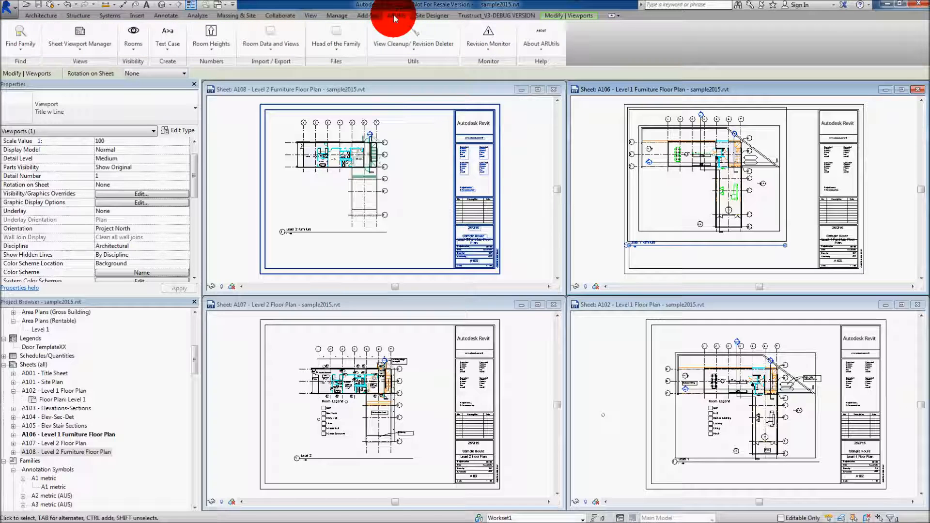
click(81, 33)
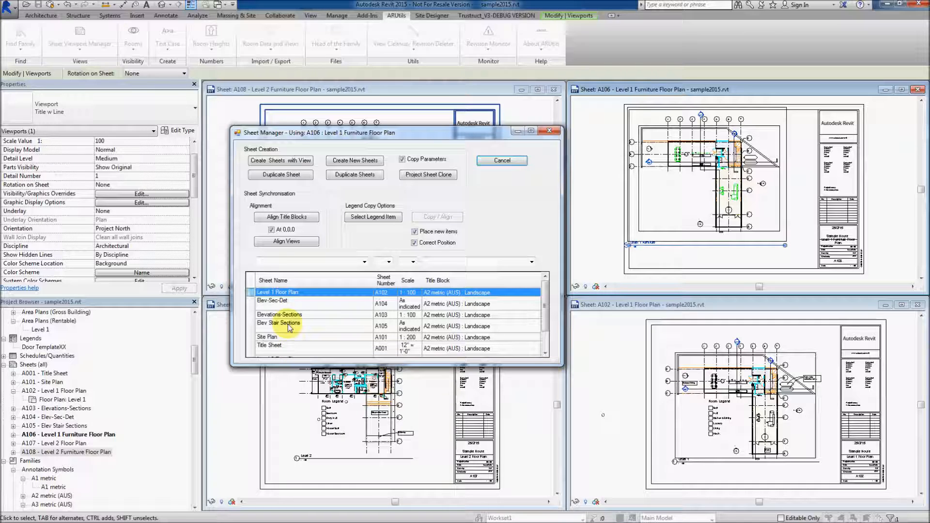
click(282, 242)
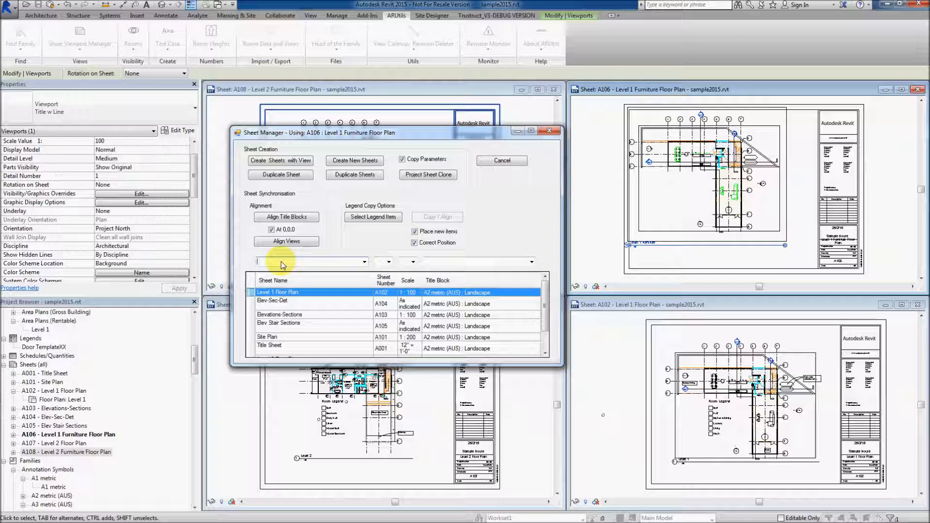
click(282, 262)
text(plan)
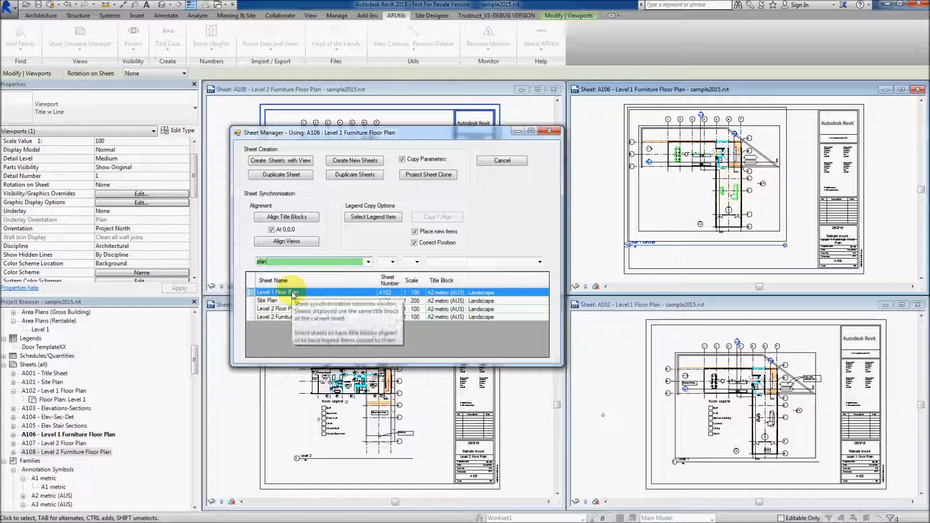
- Align the views on the Level 1 Floor Plan, Level 2 Floor Plan and Level 2 Furniture Floor Plan sheets with A106
ctrl+click(290, 309)
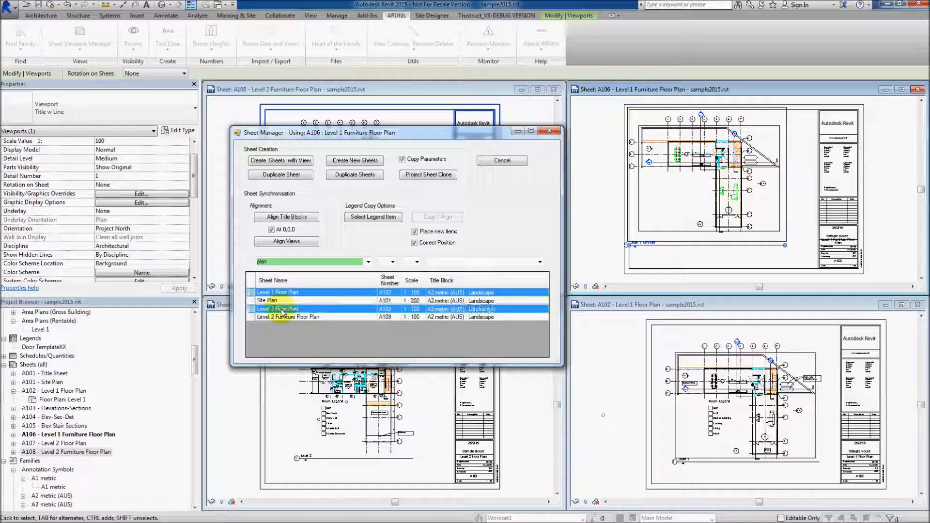
ctrl+click(301, 317)
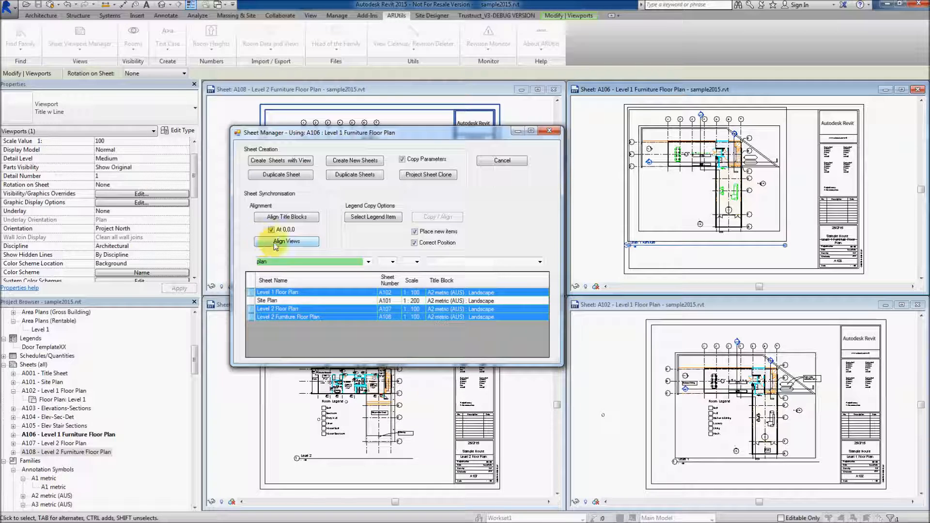
click(286, 241)
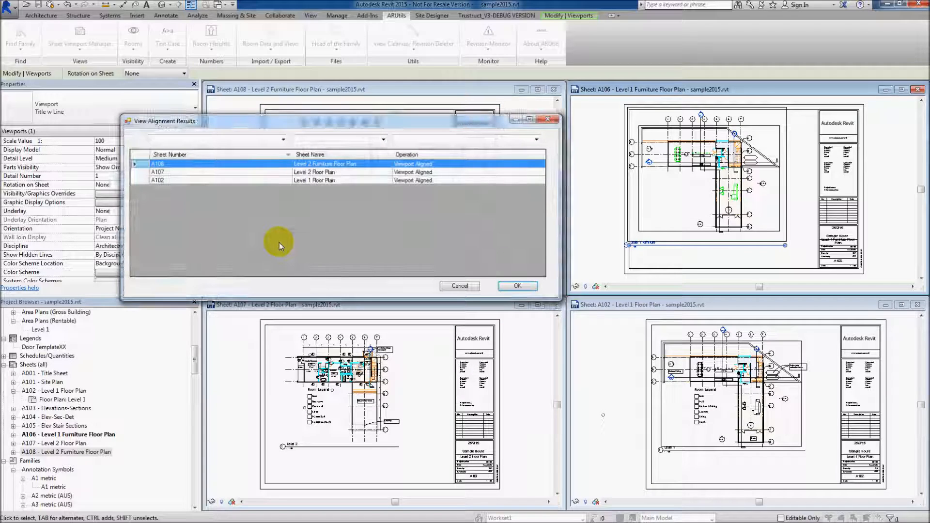
click(526, 288)
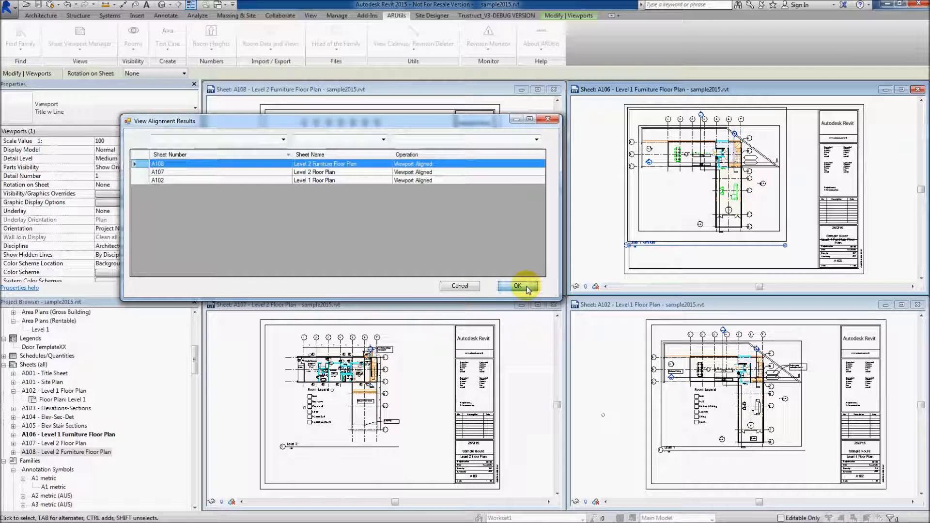
click(548, 131)
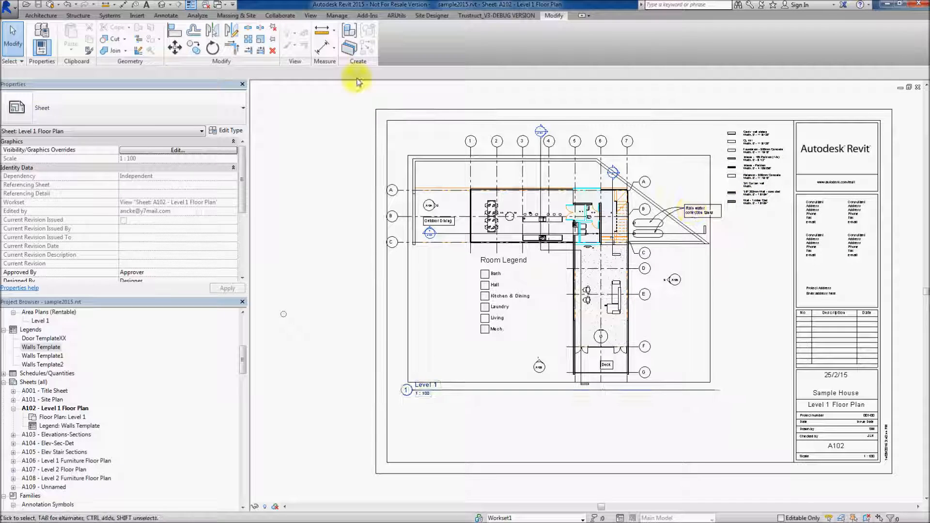
- Open the Sheet Viewport Manager for sheet A102 and pick the Walls Template legend as the legend item
click(395, 16)
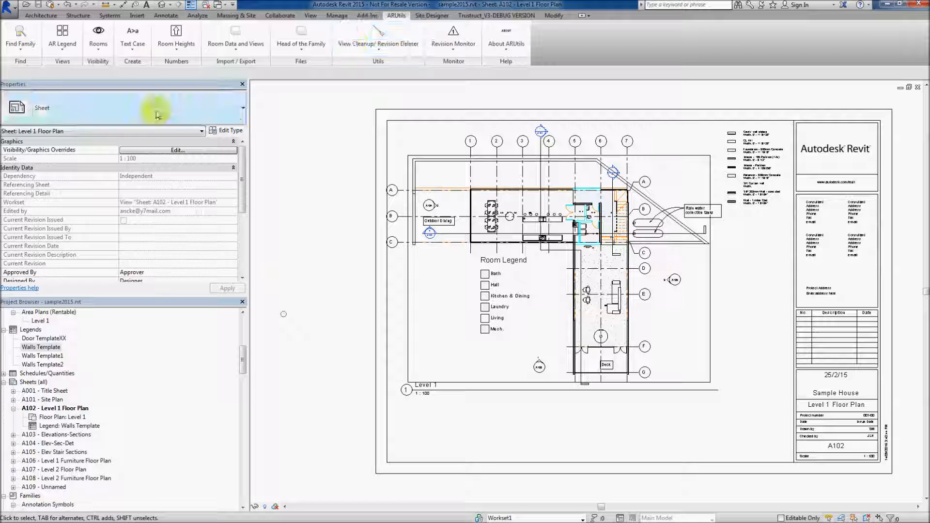
click(67, 55)
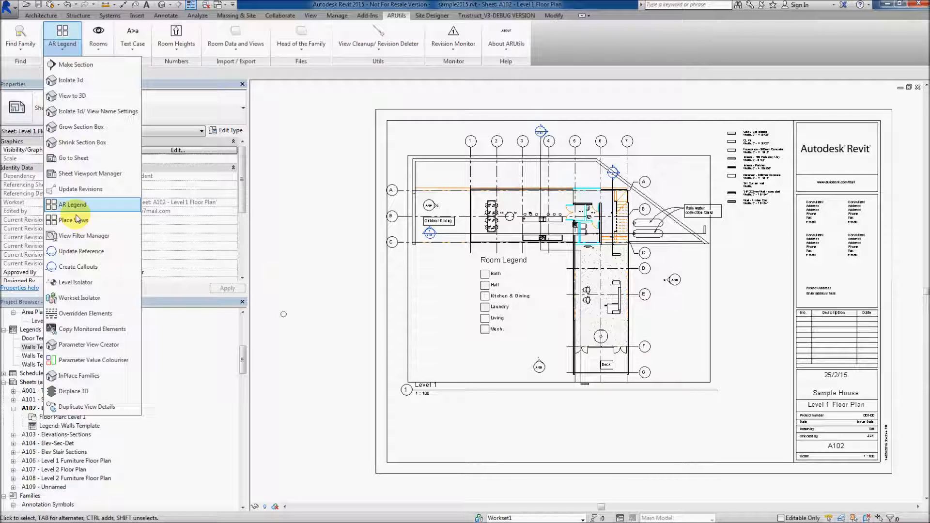
click(80, 173)
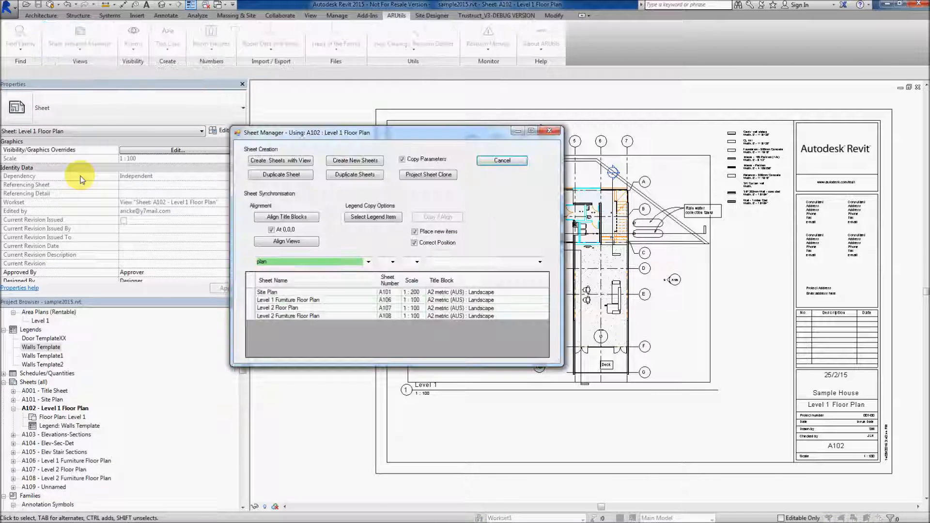
click(373, 217)
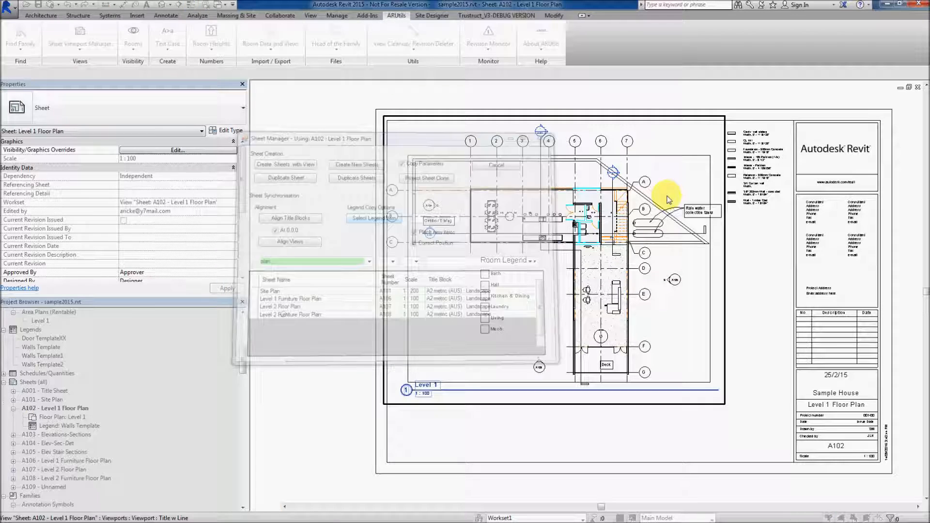
click(759, 170)
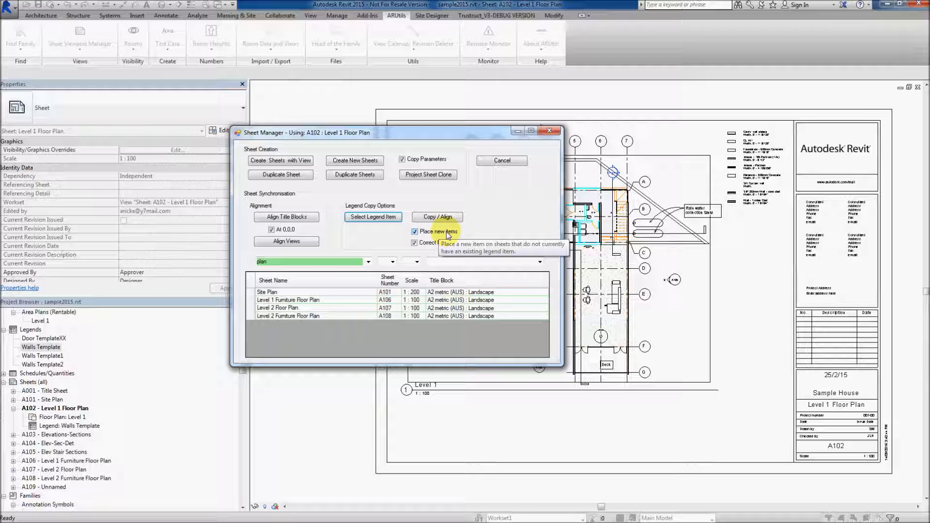
- Copy the legend to sheets A106, A107 and A108, with new items placed and positions corrected
click(293, 301)
ctrl+click(294, 316)
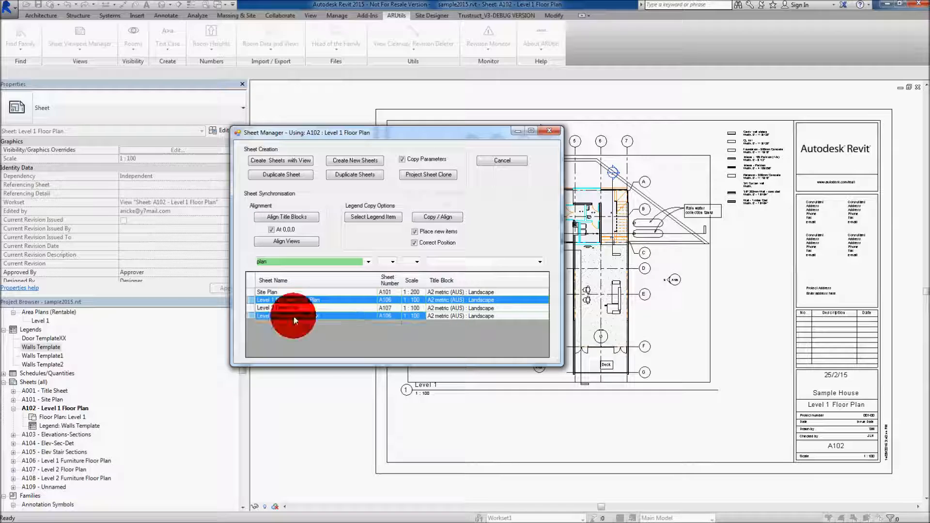
ctrl+click(296, 309)
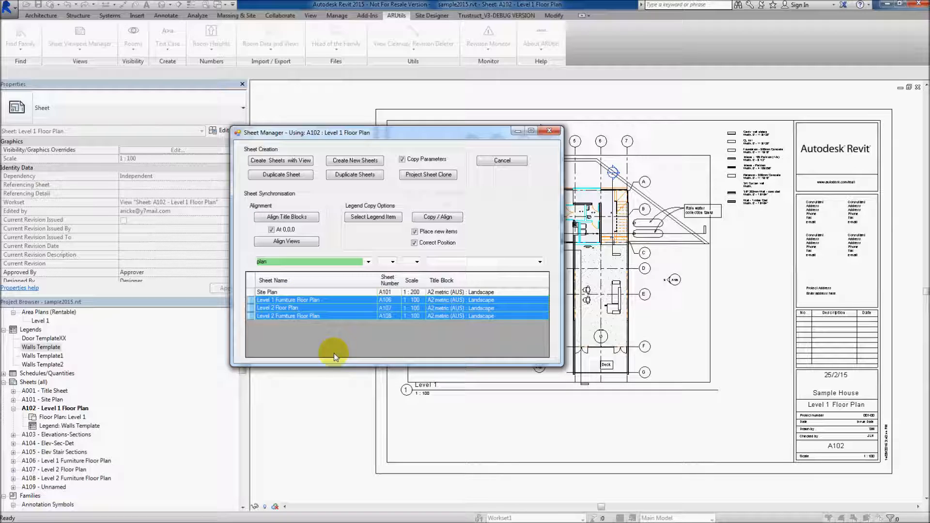
click(440, 218)
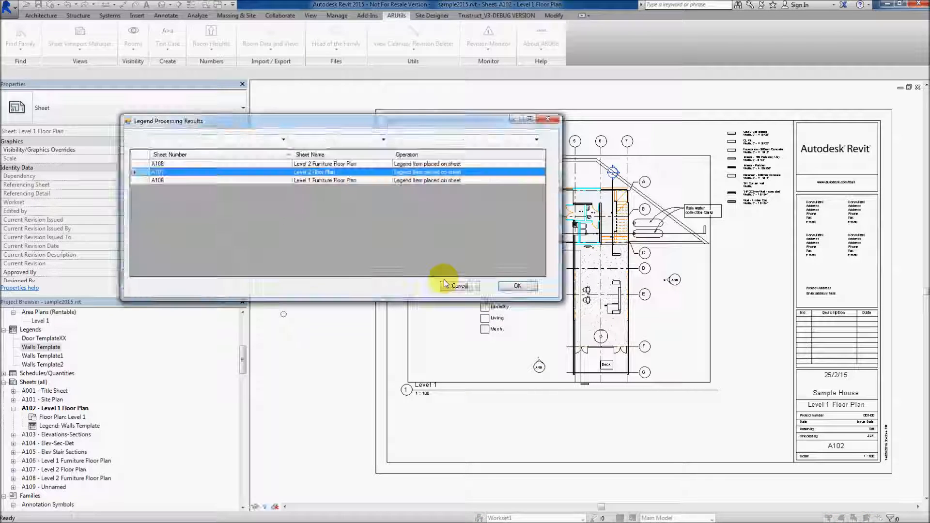
click(518, 287)
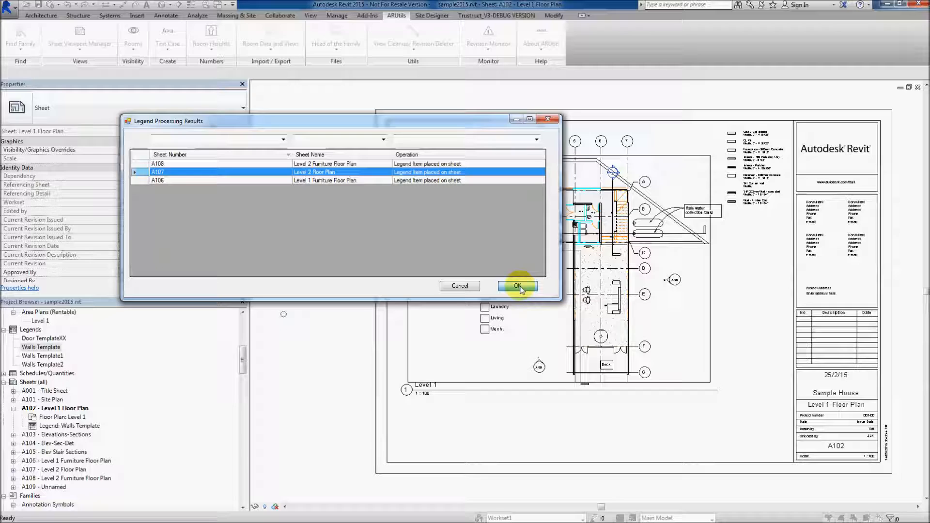
- Open sheets A106, A107 and A108 one after another to check the placement of the copied legend
double_click(63, 460)
double_click(65, 469)
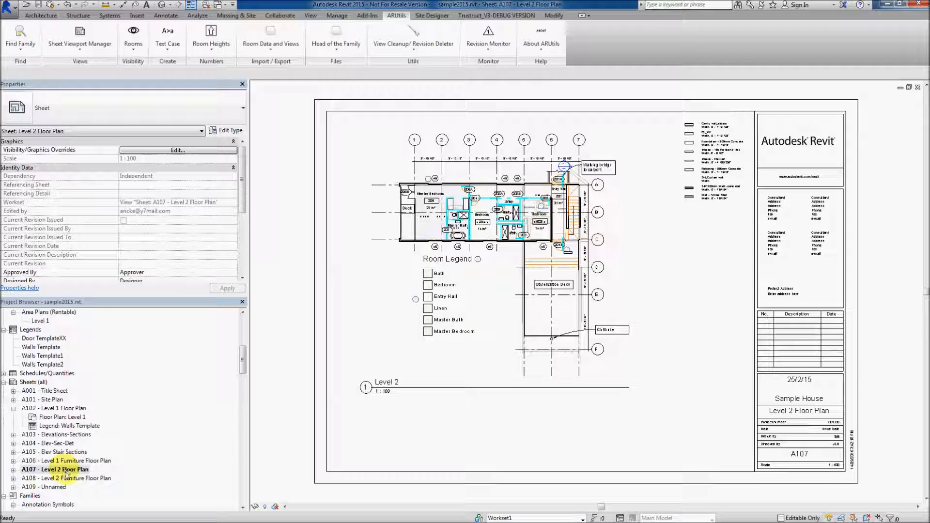
double_click(68, 478)
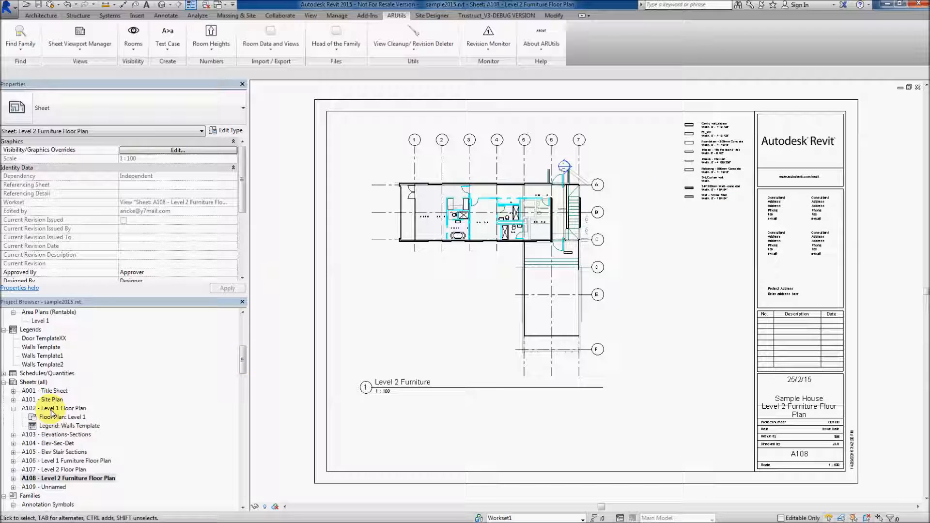
- Return to sheet A102 and move the Walls Template legend straight down to the sheet's lower-right corner, beside the title block
double_click(53, 409)
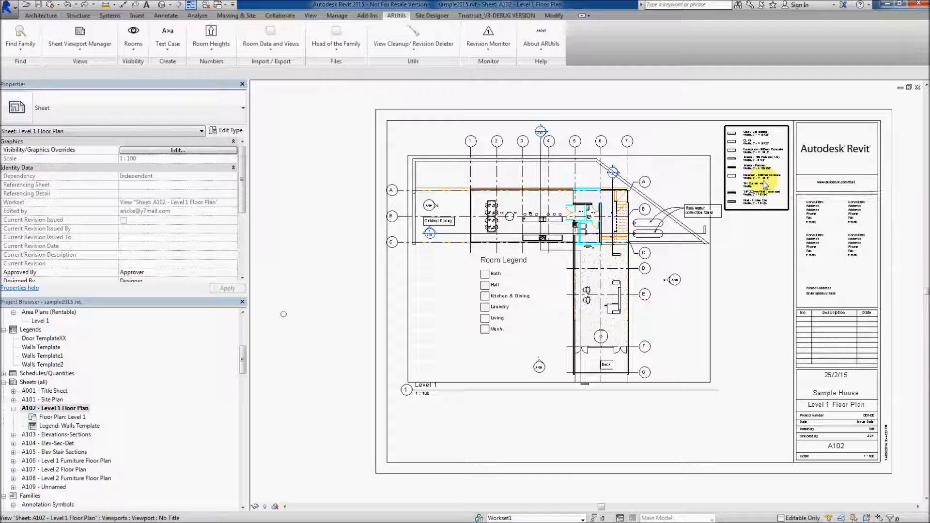
drag(766, 186, 767, 429)
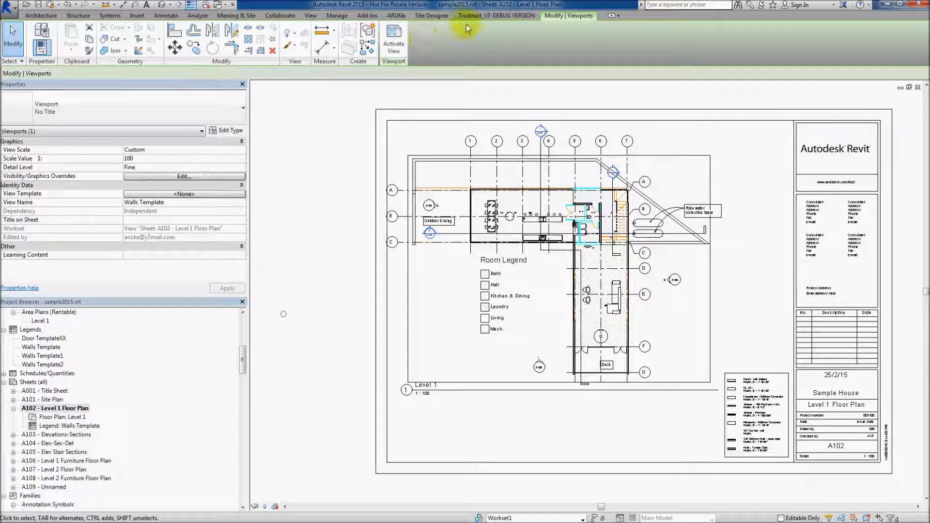
- Match the Walls Template legend's position on sheets A106, A107 and A108 to sheet A102 using the Sheet Viewport Manager's Copy / Align
click(396, 15)
click(92, 42)
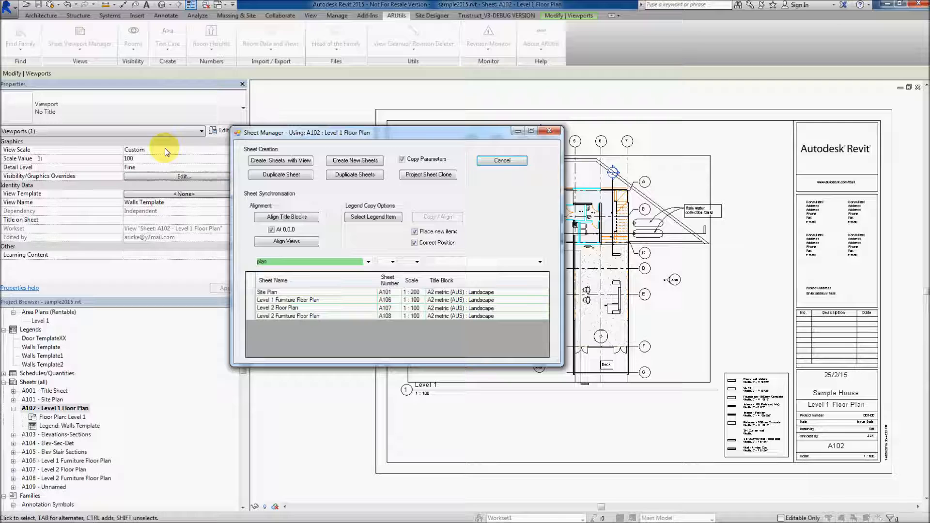
click(375, 221)
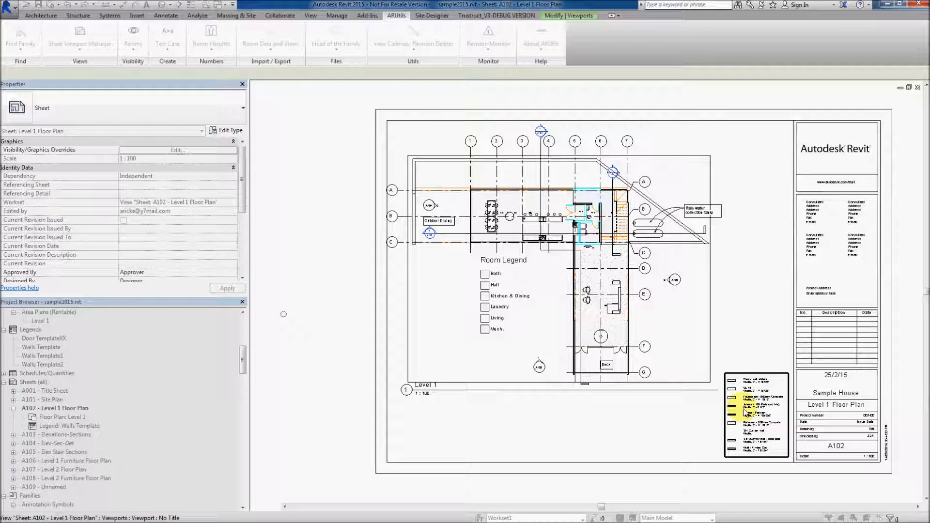
click(745, 412)
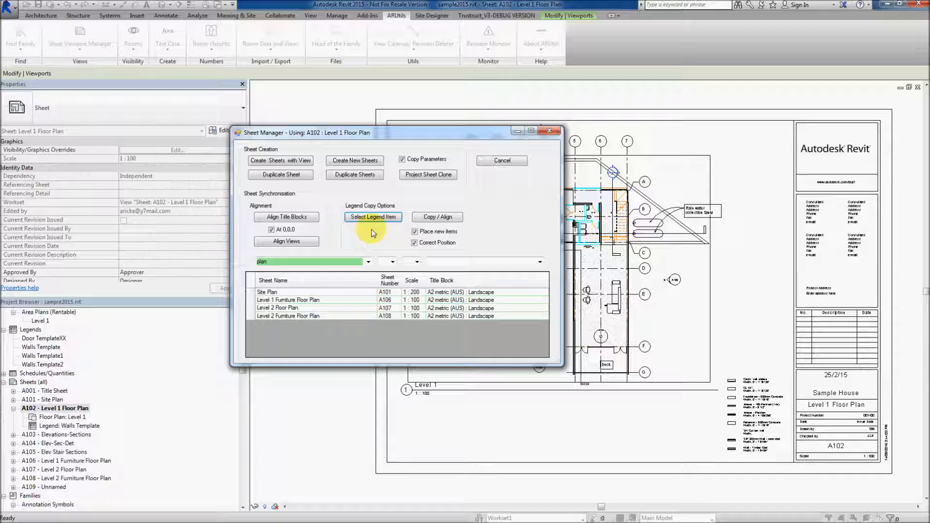
click(293, 301)
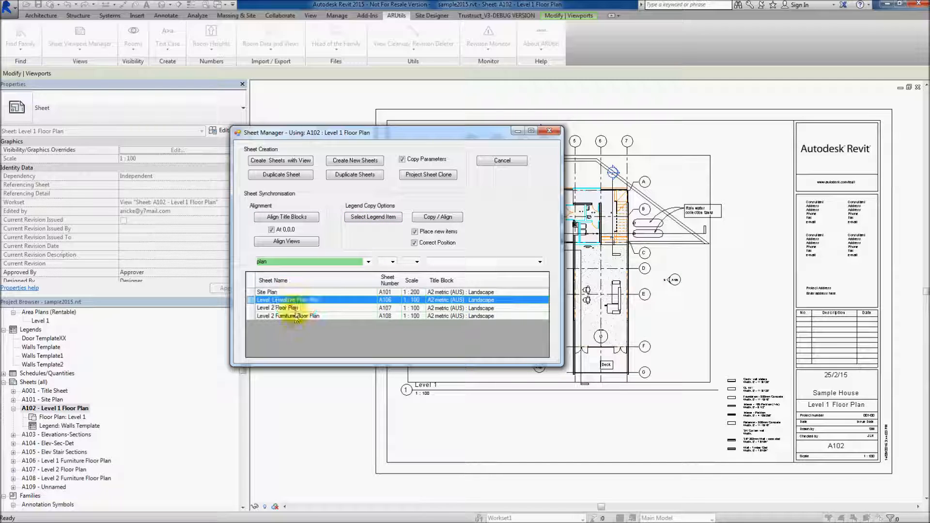
shift+click(295, 316)
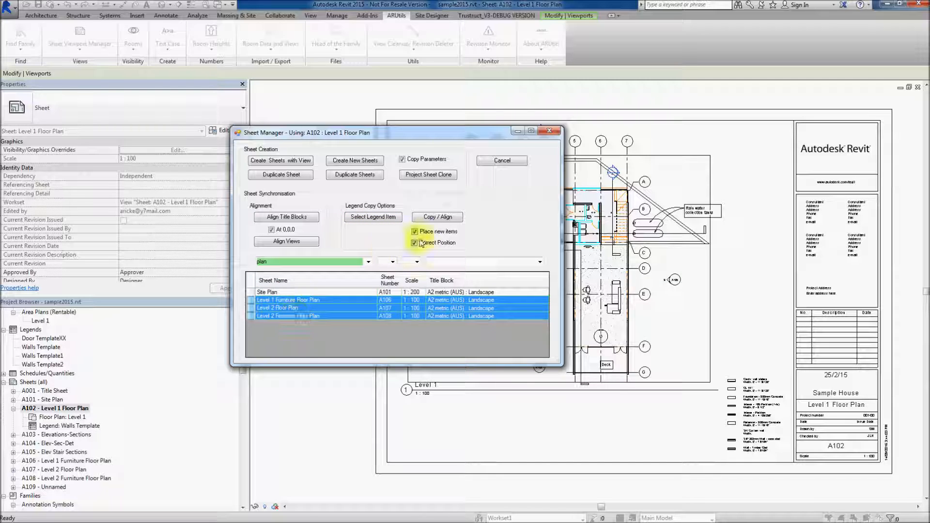
click(444, 217)
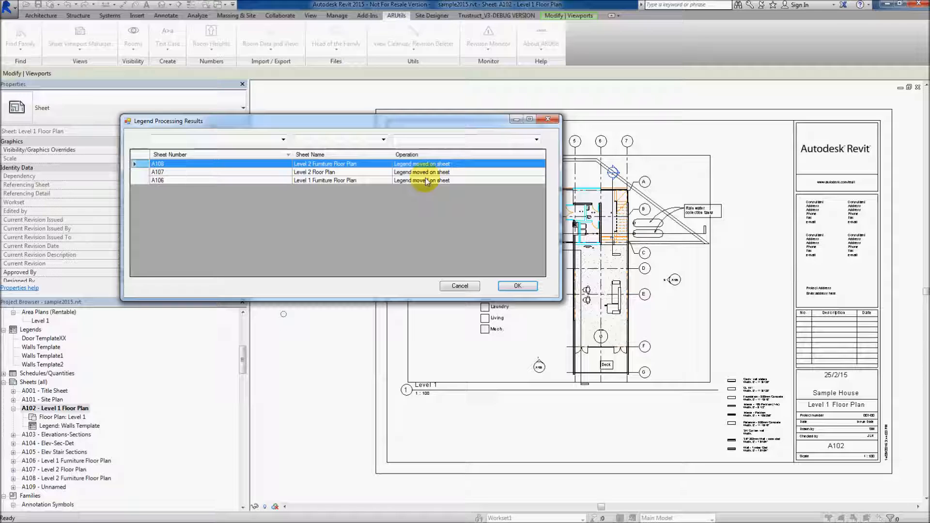
click(516, 287)
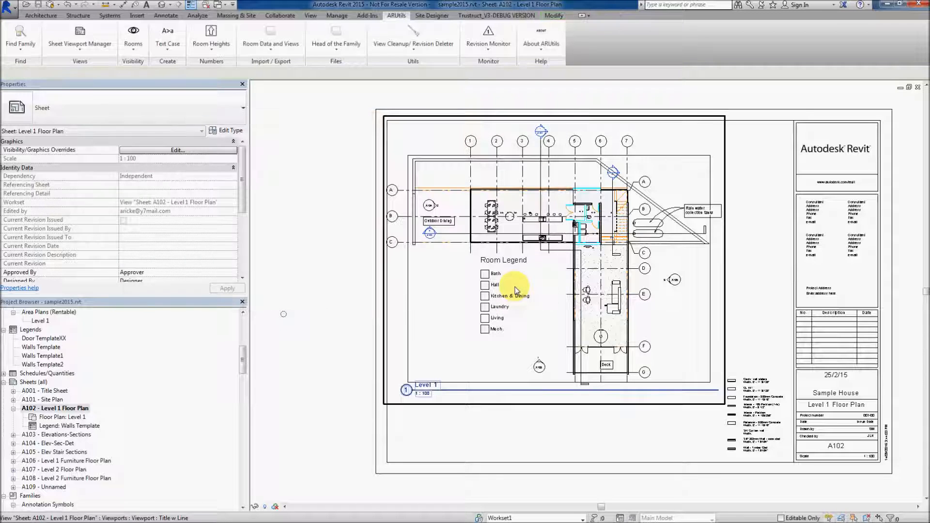
- Open sheets A106 and A107 to check the position of the realigned legend
double_click(71, 462)
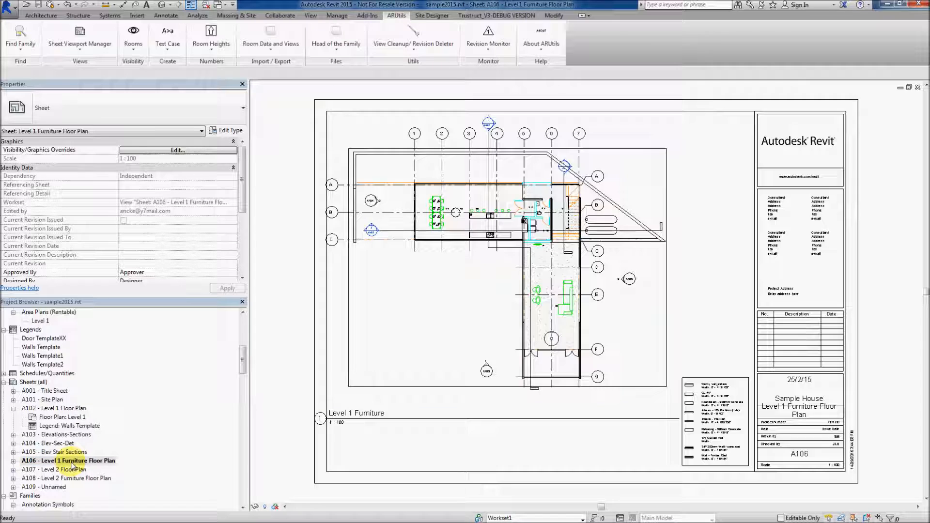
double_click(72, 470)
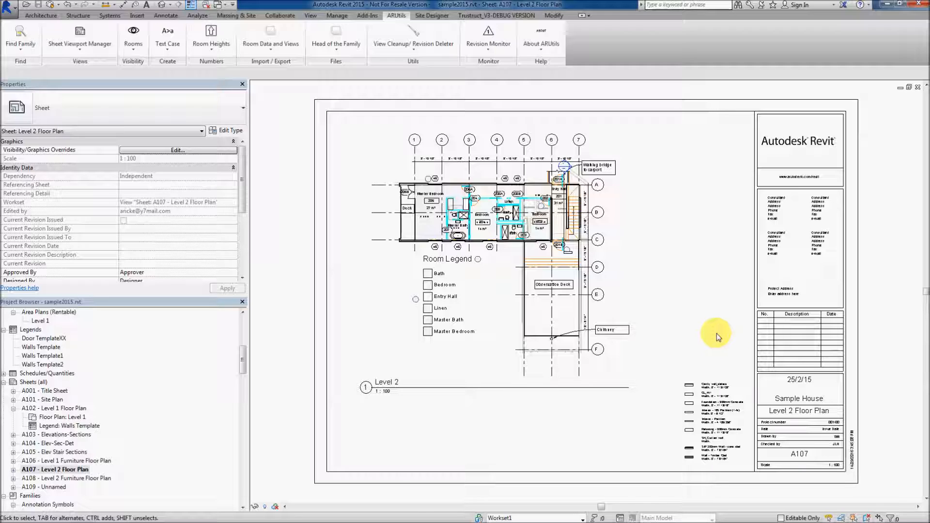
click(717, 330)
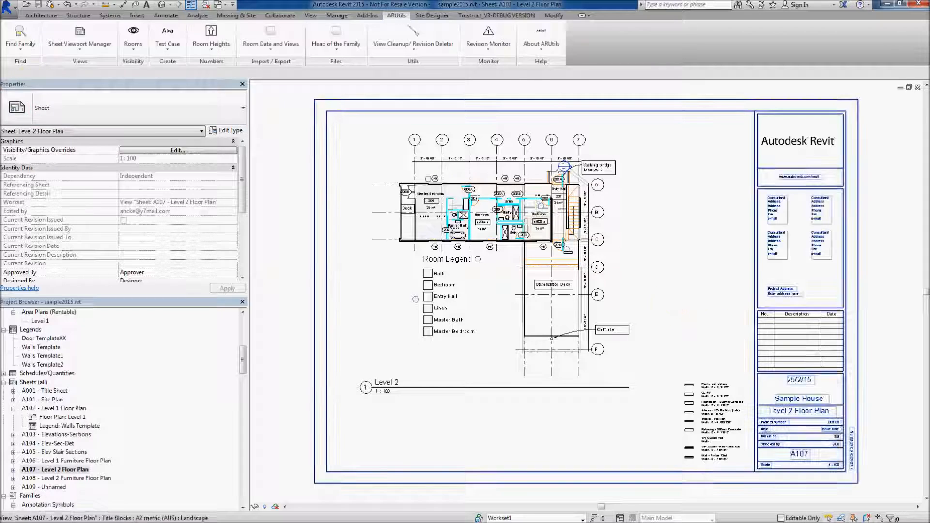
click(293, 199)
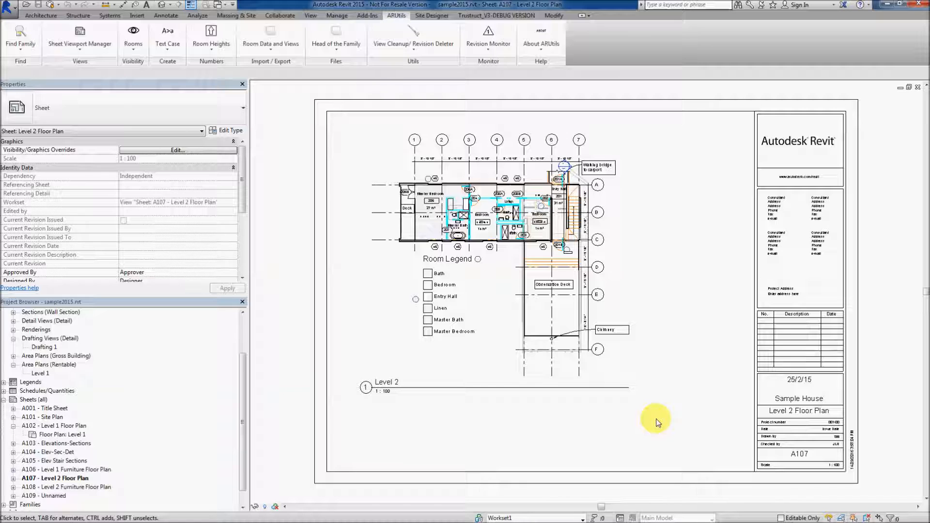
- Duplicate sheet A107 using the suffix "- Option 1", scale factor 1 and the existing title block and viewport label
click(77, 33)
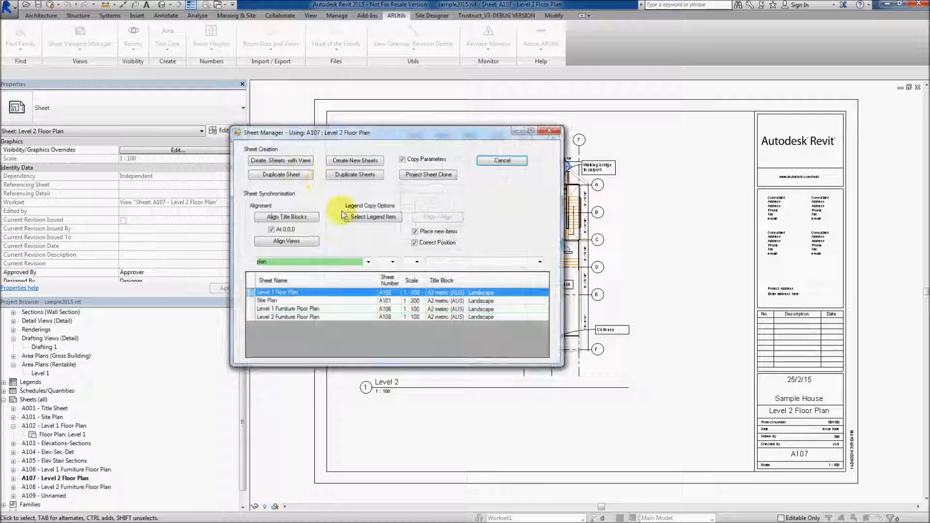
click(292, 175)
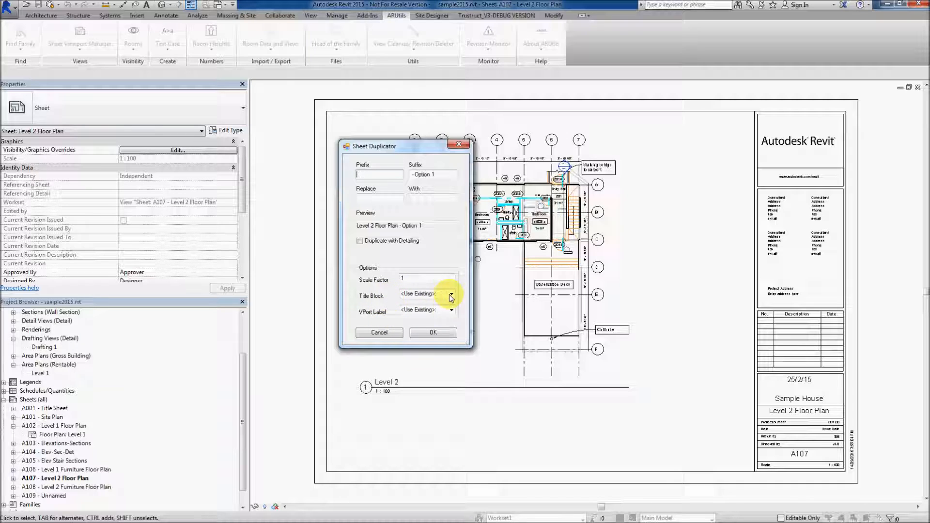
click(432, 333)
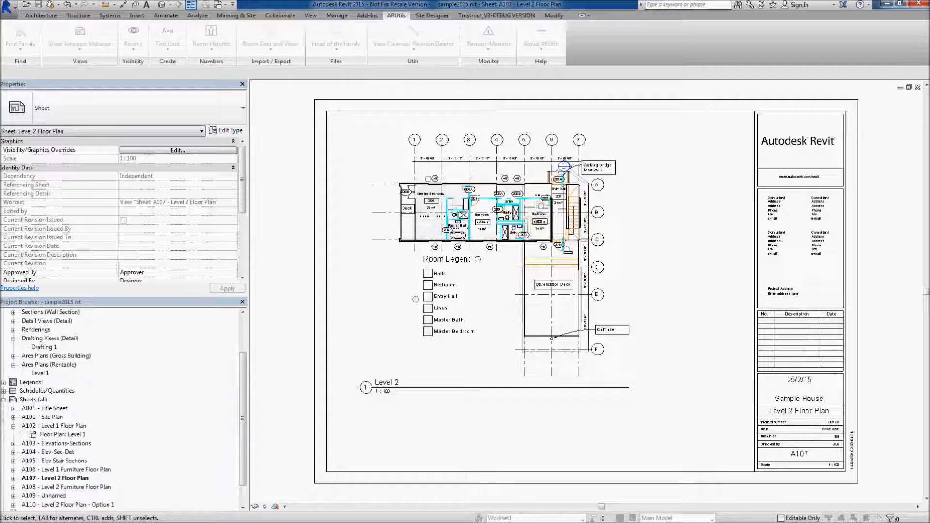
drag(283, 78, 360, 77)
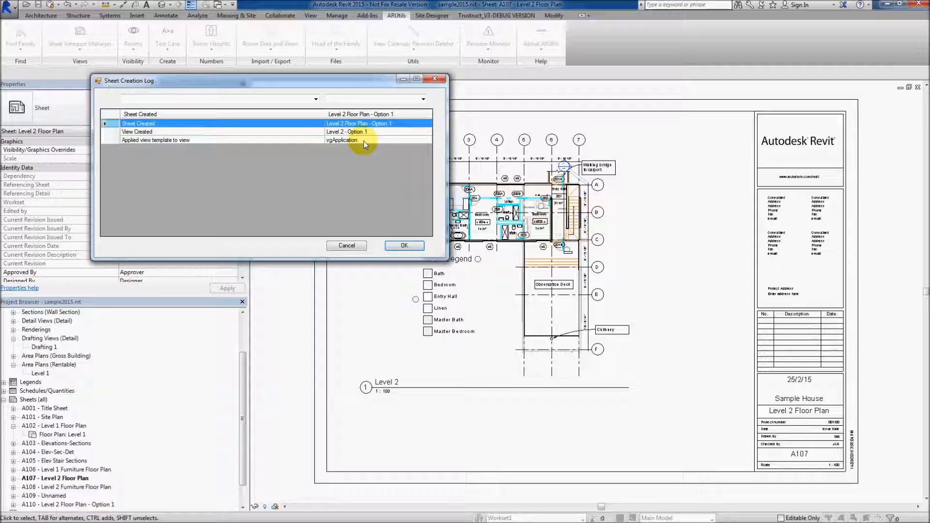
click(402, 246)
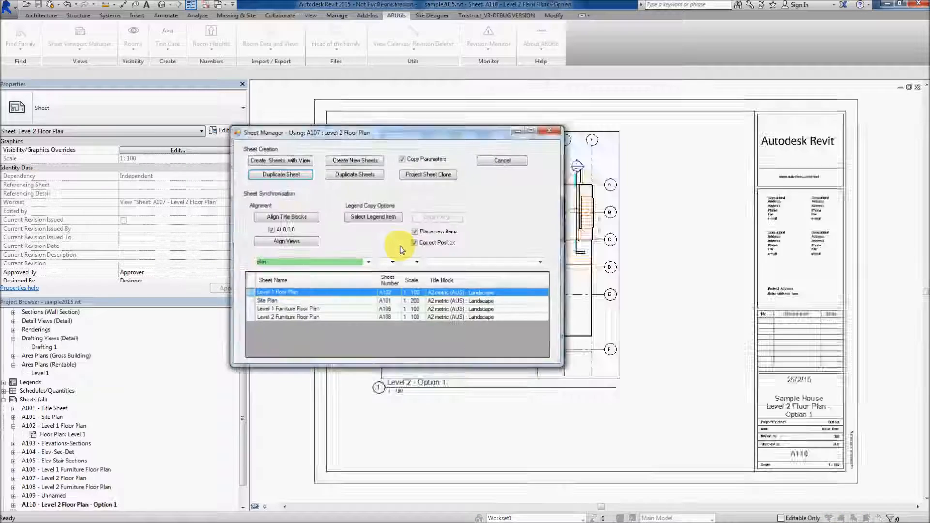
click(548, 130)
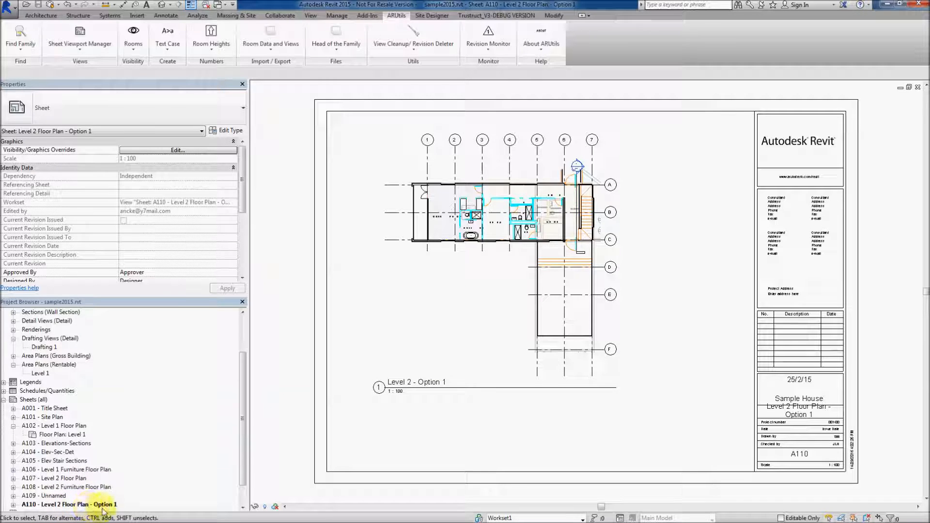
- Activate the Level 2 - Option 1 view on the duplicated sheet A110
click(452, 286)
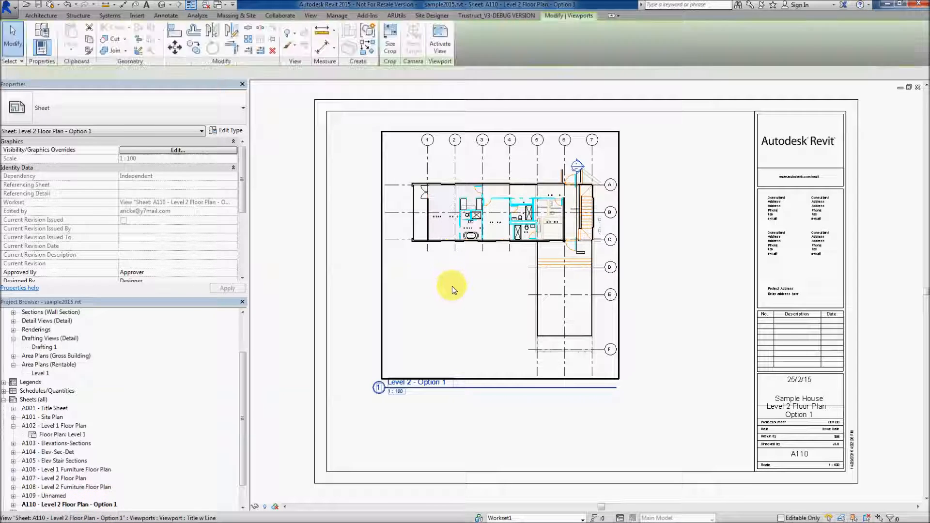
right_click(453, 286)
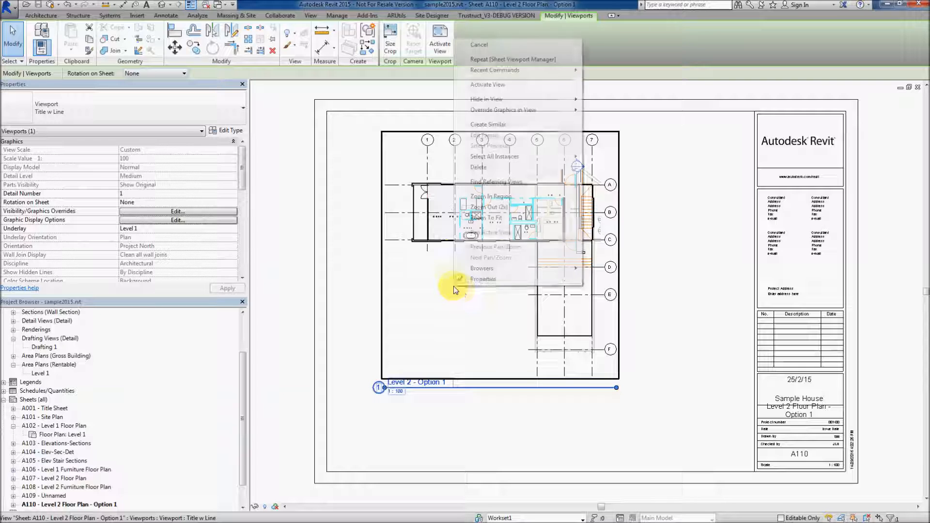
click(486, 86)
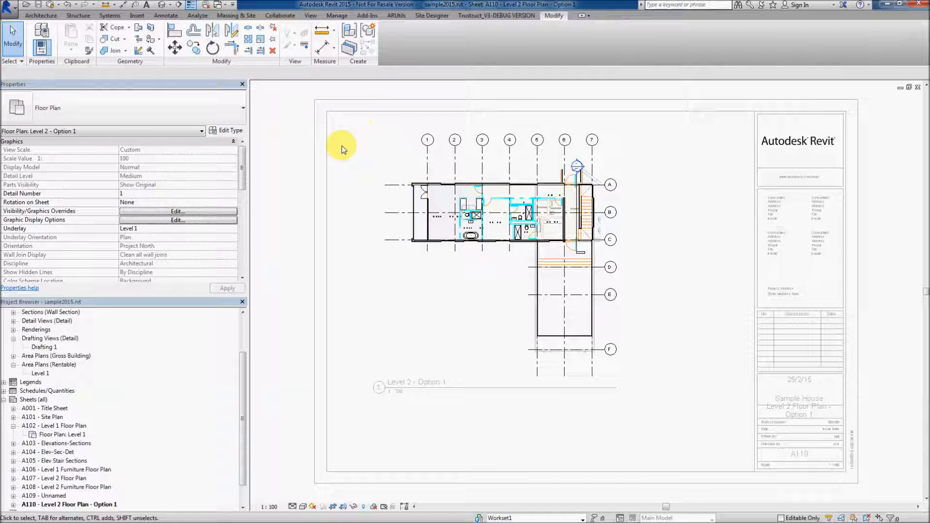